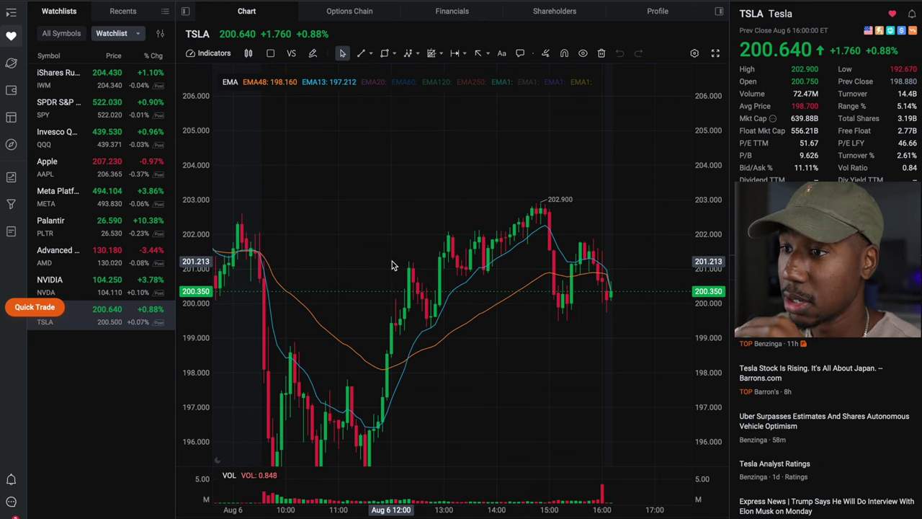
- Try the Close Line and Hollow Candles chart styles, then return to filled Candles
{"action": "right_click", "coordinate": [402, 211]}
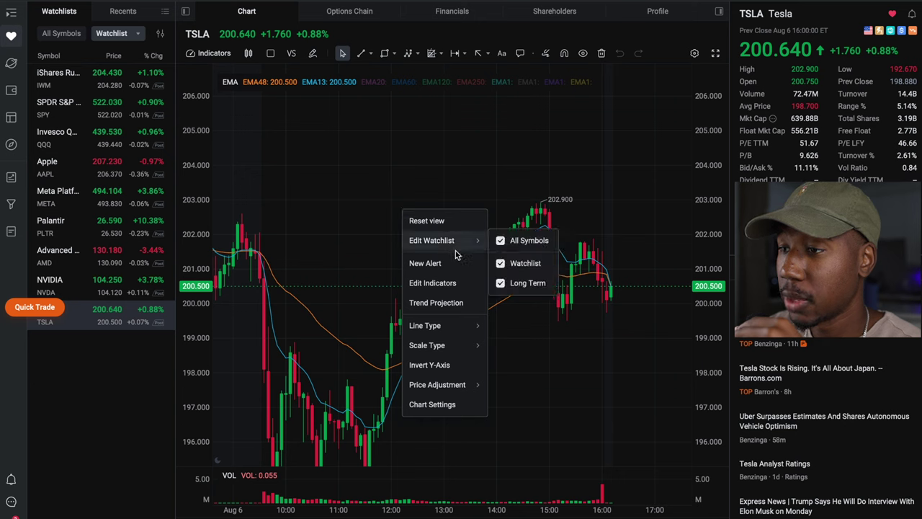
{"action": "mouse_move", "coordinate": [476, 328]}
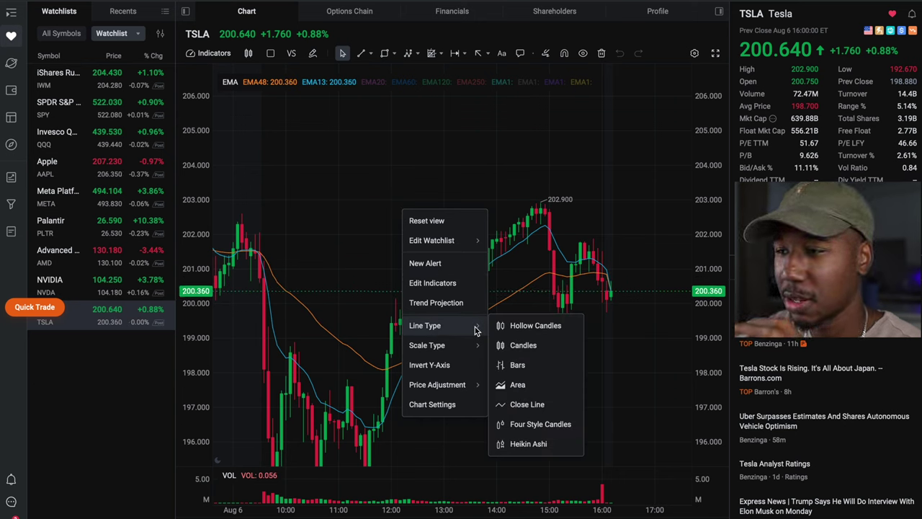
{"action": "left_click", "coordinate": [535, 407]}
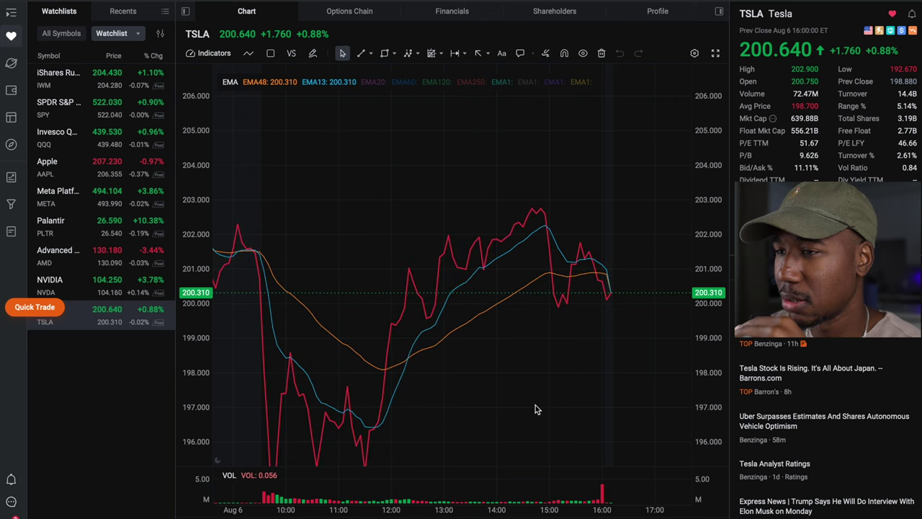
{"action": "right_click", "coordinate": [448, 315]}
{"action": "mouse_move", "coordinate": [498, 432]}
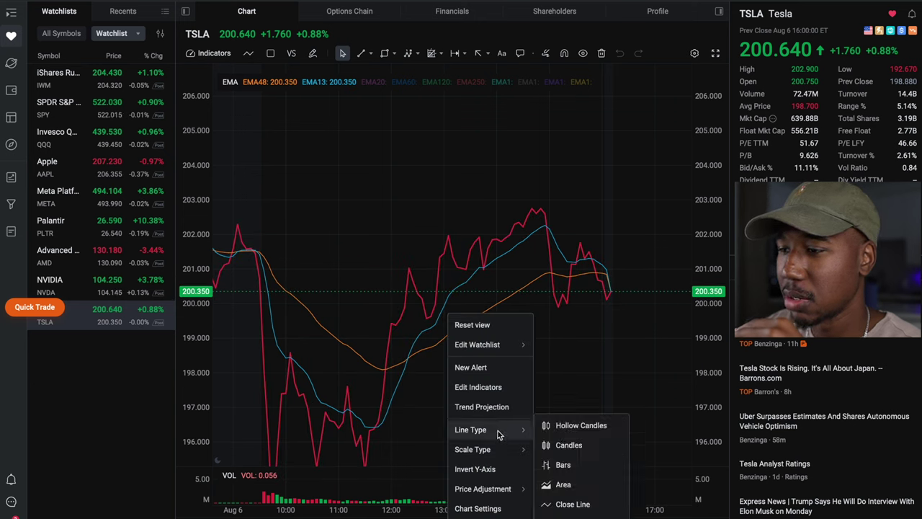
{"action": "left_click", "coordinate": [571, 427]}
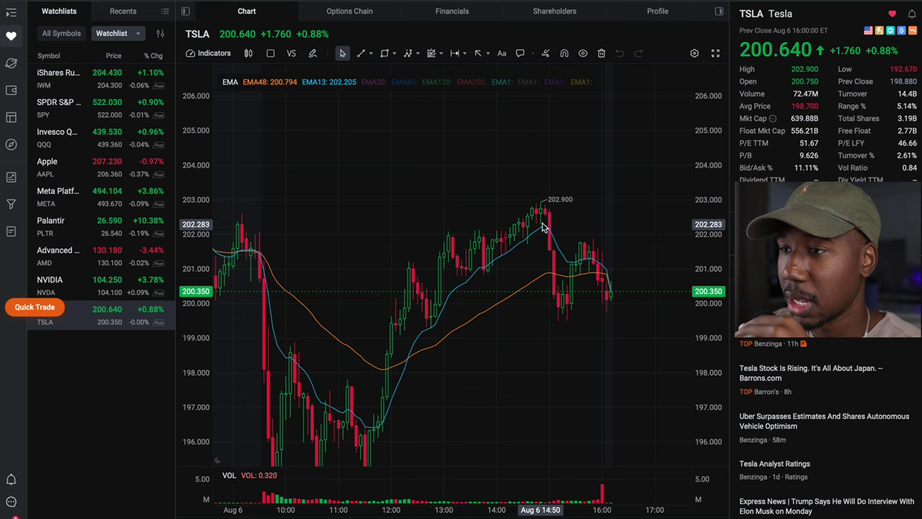
{"action": "right_click", "coordinate": [391, 262]}
{"action": "mouse_move", "coordinate": [456, 384]}
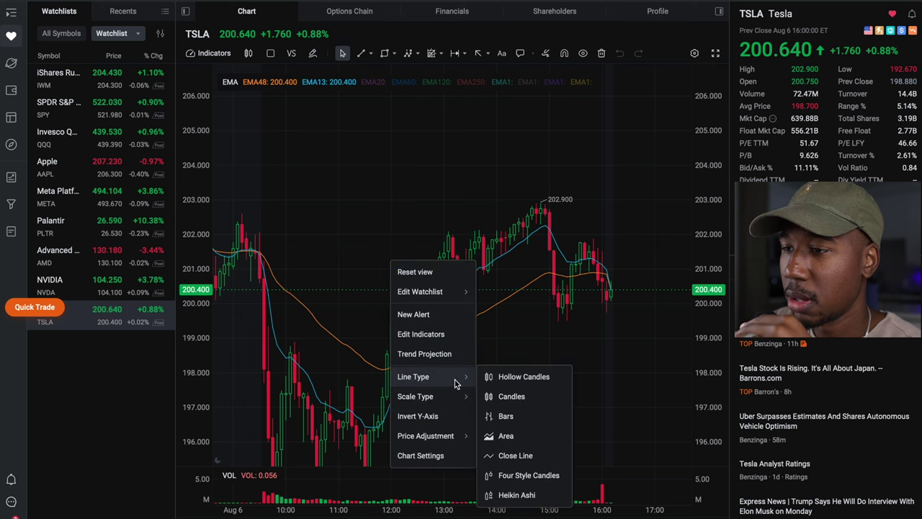
{"action": "left_click", "coordinate": [497, 396]}
- Bring up the Edit Indicators list from the chart's context menu
{"action": "right_click", "coordinate": [442, 367]}
{"action": "left_click", "coordinate": [439, 390]}
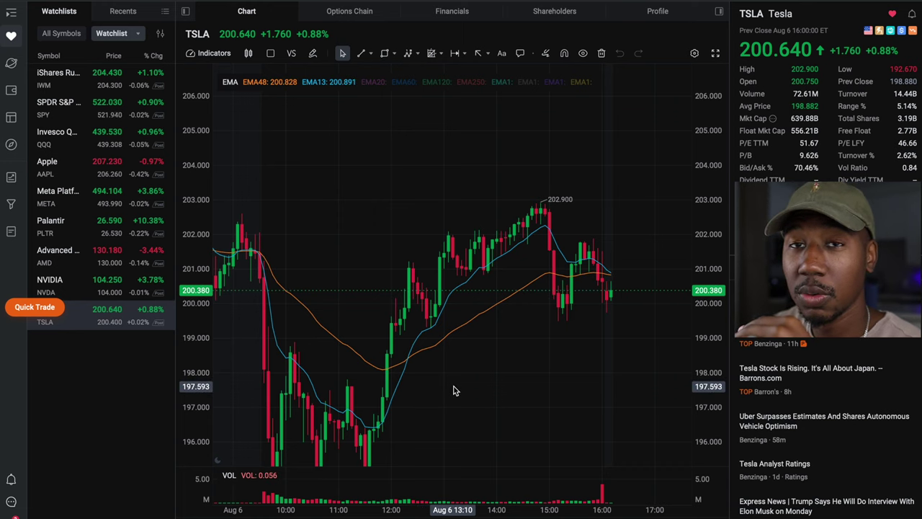
{"action": "right_click", "coordinate": [453, 390]}
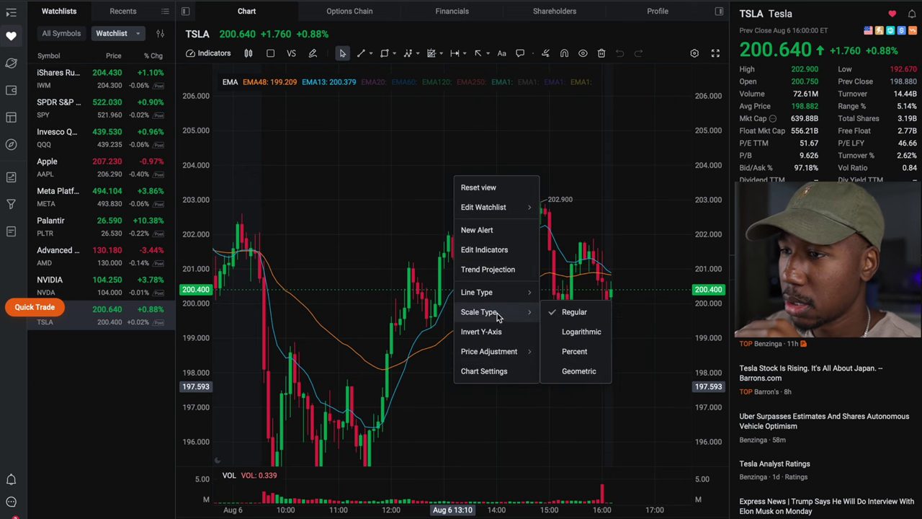
{"action": "left_click", "coordinate": [495, 252]}
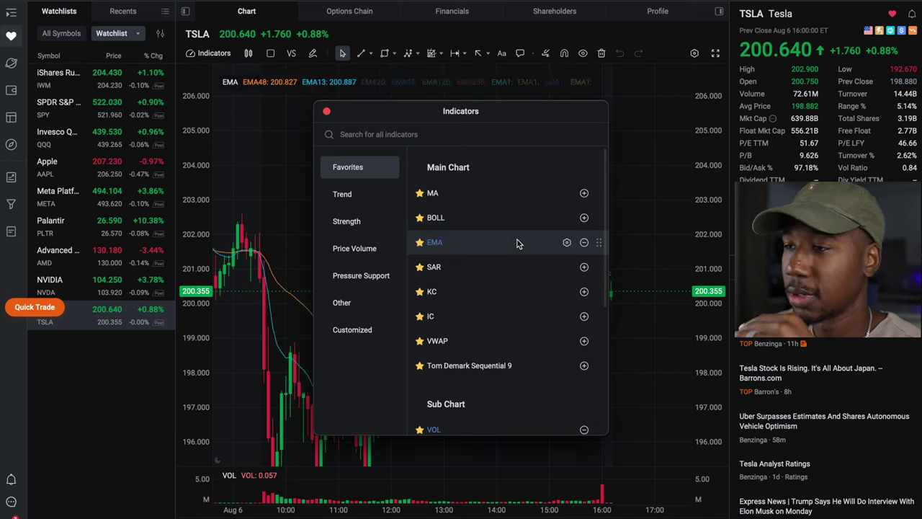
- Open the EMA indicator settings and check the EMA48 line colour without changing it
{"action": "left_click", "coordinate": [566, 242]}
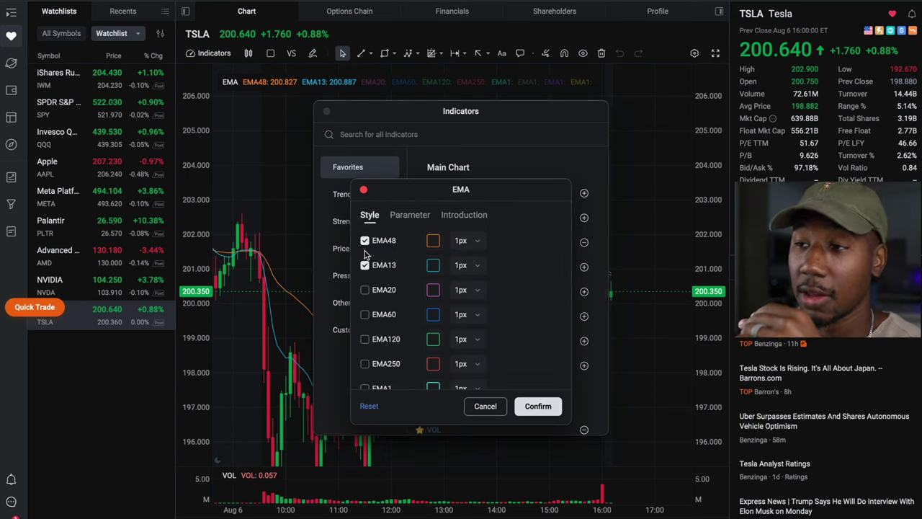
{"action": "scroll", "coordinate": [378, 306], "scroll_direction": "down", "scroll_amount": 2}
{"action": "scroll", "coordinate": [389, 314], "scroll_direction": "up", "scroll_amount": 2}
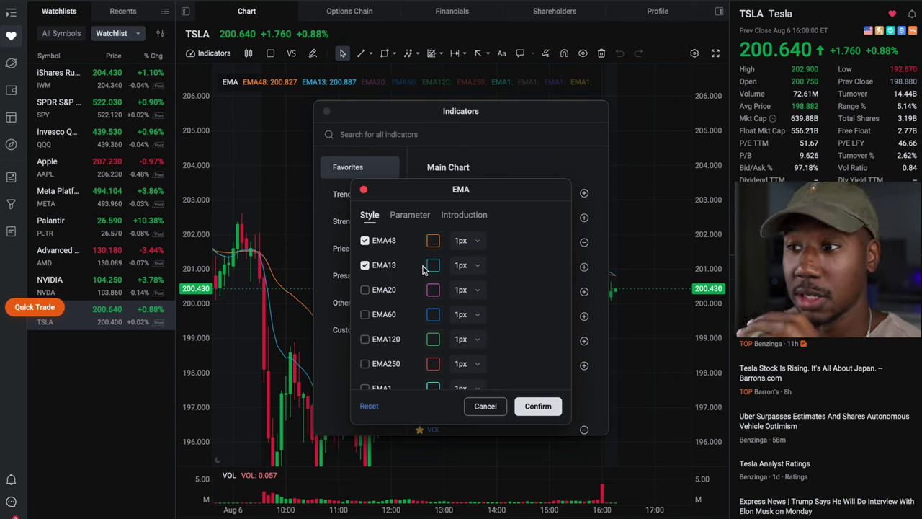
{"action": "scroll", "coordinate": [381, 328], "scroll_direction": "down", "scroll_amount": 3}
{"action": "scroll", "coordinate": [377, 309], "scroll_direction": "up", "scroll_amount": 3}
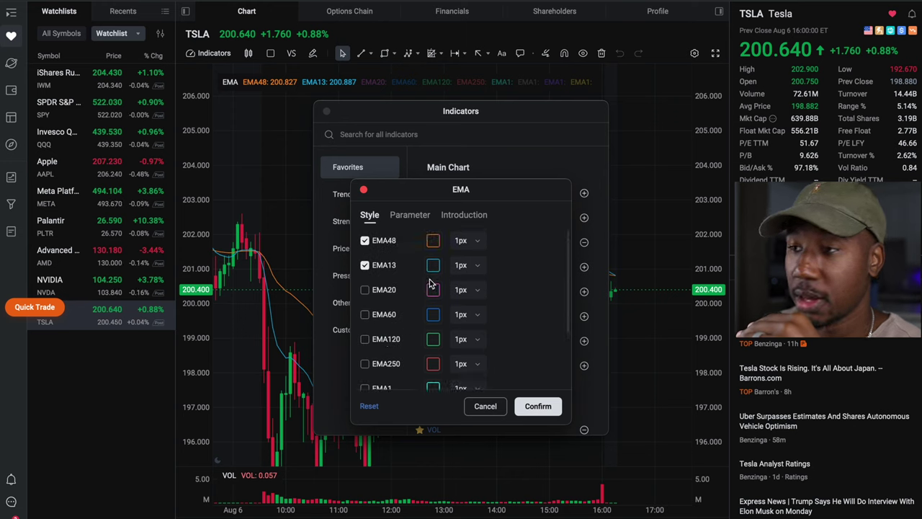
{"action": "left_click", "coordinate": [433, 241]}
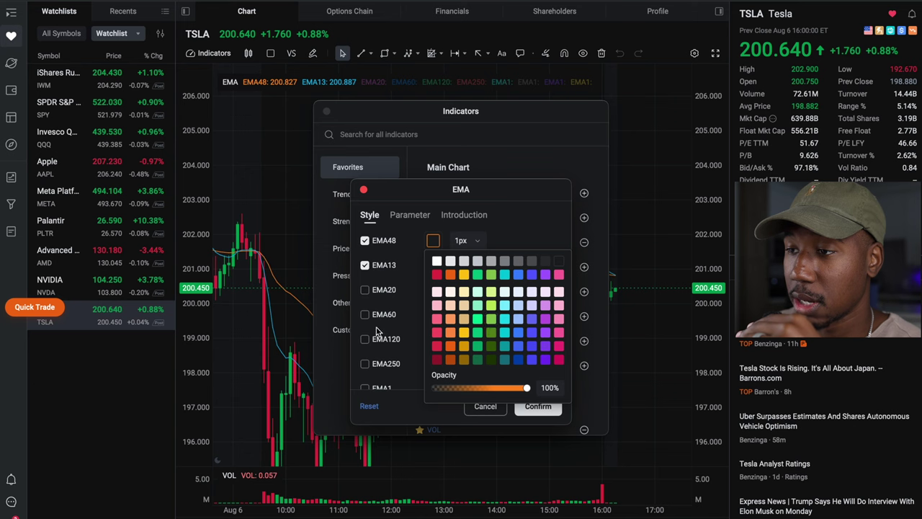
{"action": "left_click", "coordinate": [504, 234]}
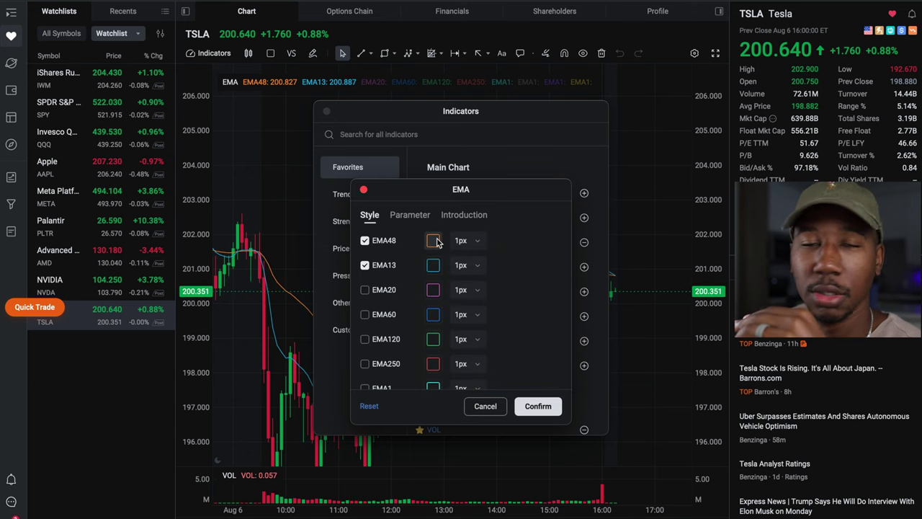
- Preview the EMA20, EMA60, EMA120, EMA250 and EMA1 lines, then switch them all off again
{"action": "left_click", "coordinate": [365, 290]}
{"action": "left_click", "coordinate": [364, 315]}
{"action": "left_click", "coordinate": [364, 339]}
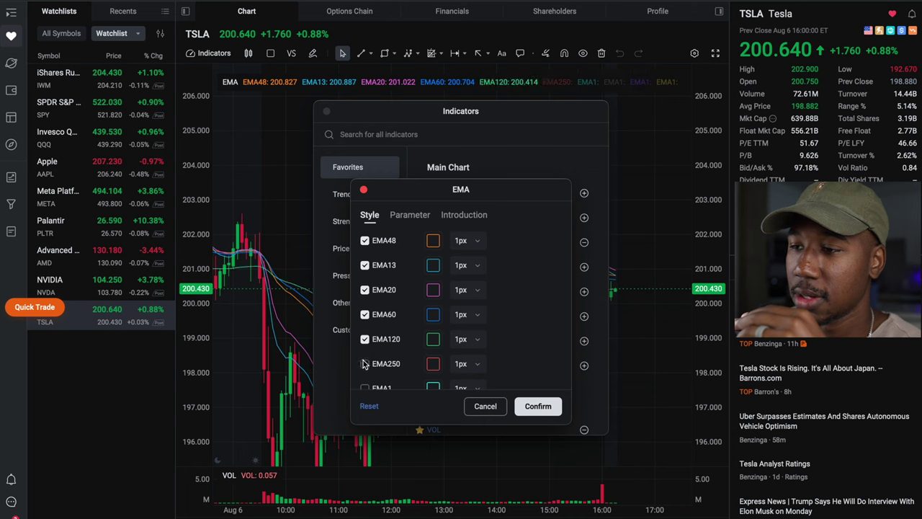
{"action": "left_click", "coordinate": [365, 363]}
{"action": "left_click", "coordinate": [365, 386]}
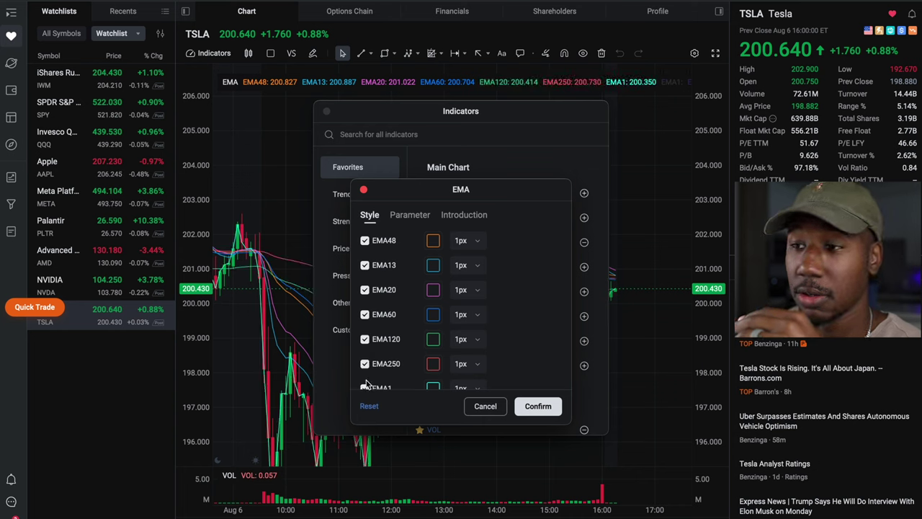
{"action": "left_click", "coordinate": [365, 386]}
{"action": "left_click", "coordinate": [365, 363]}
{"action": "left_click", "coordinate": [364, 339]}
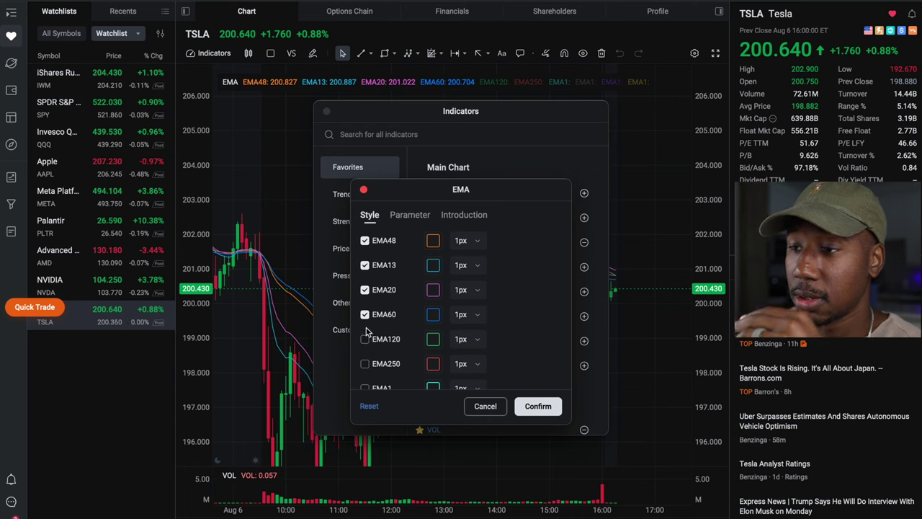
{"action": "left_click", "coordinate": [364, 314]}
{"action": "left_click", "coordinate": [365, 289]}
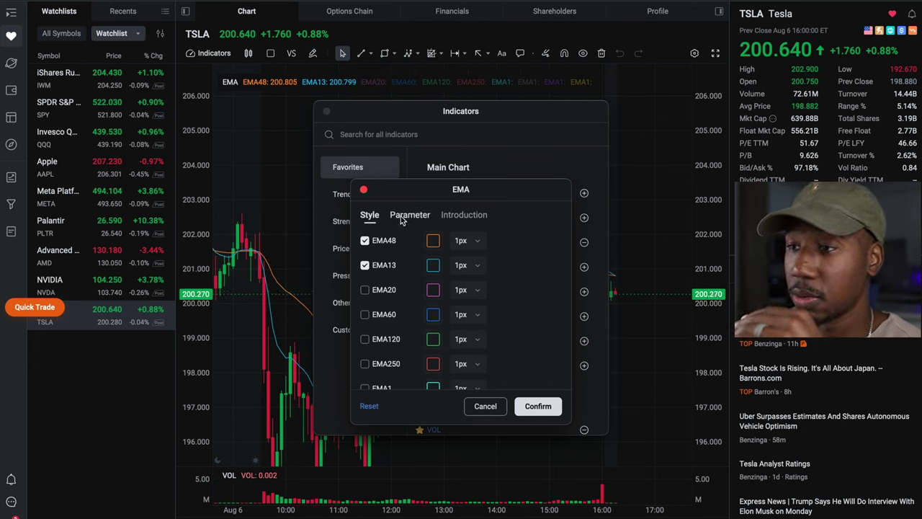
- Verify the EMA periods read 48 and 13, then confirm the EMA settings
{"action": "left_click", "coordinate": [400, 216]}
{"action": "left_click", "coordinate": [497, 240]}
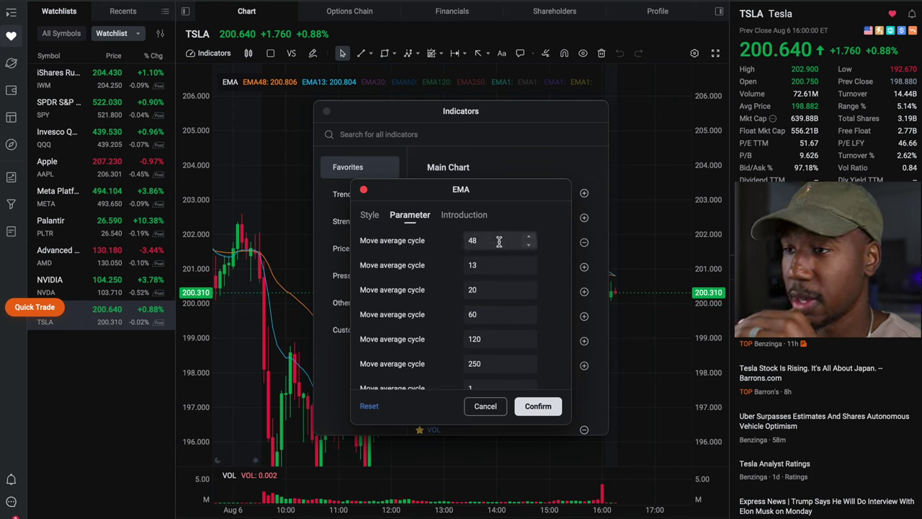
{"action": "left_click", "coordinate": [494, 264]}
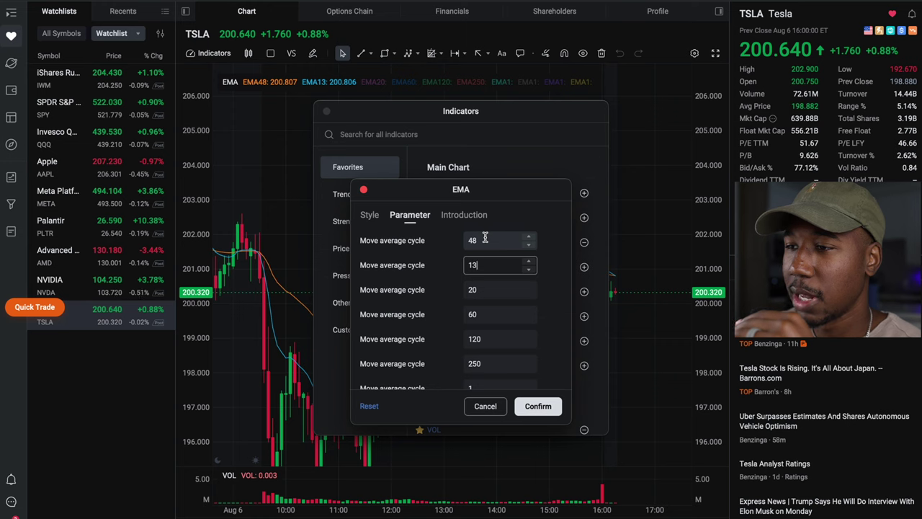
{"action": "left_click", "coordinate": [484, 237]}
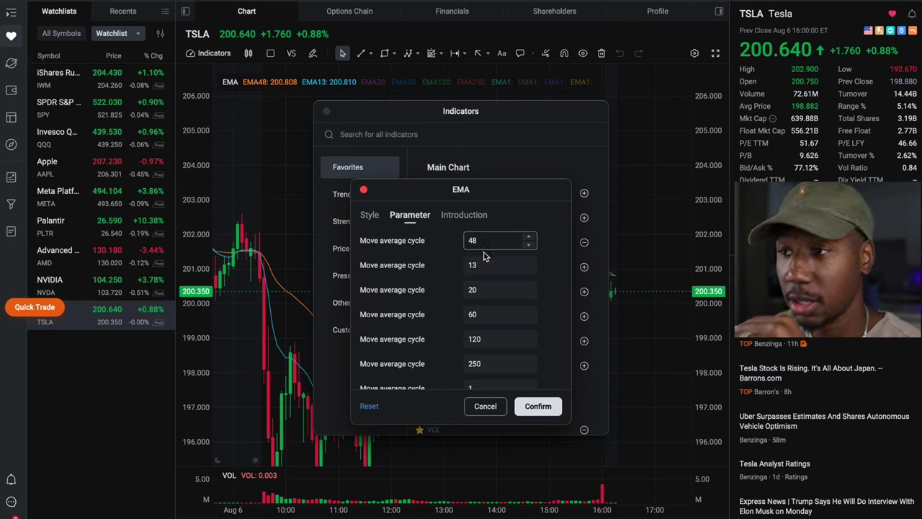
{"action": "left_click", "coordinate": [483, 264]}
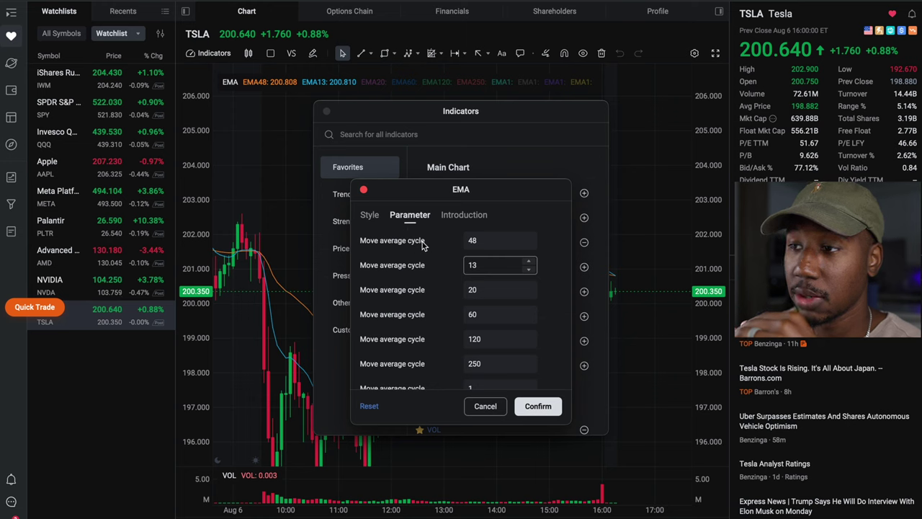
{"action": "left_click", "coordinate": [369, 215]}
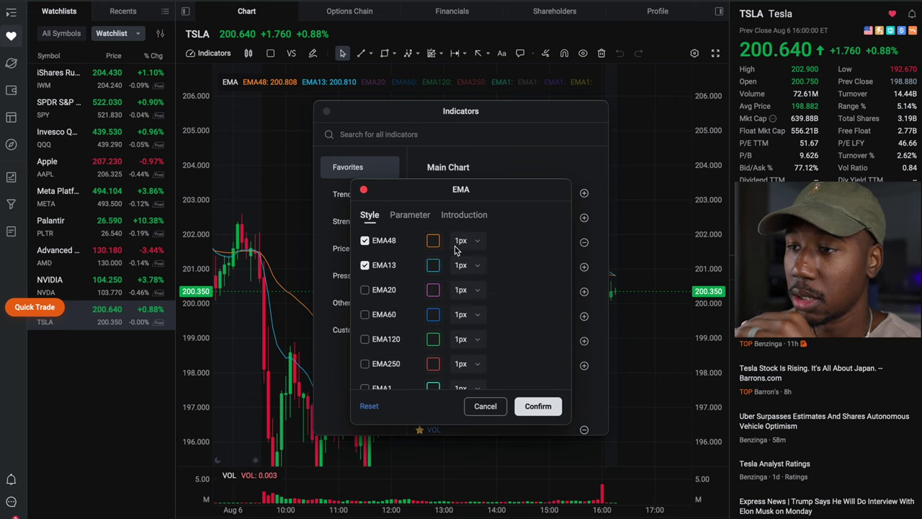
{"action": "left_click", "coordinate": [410, 215]}
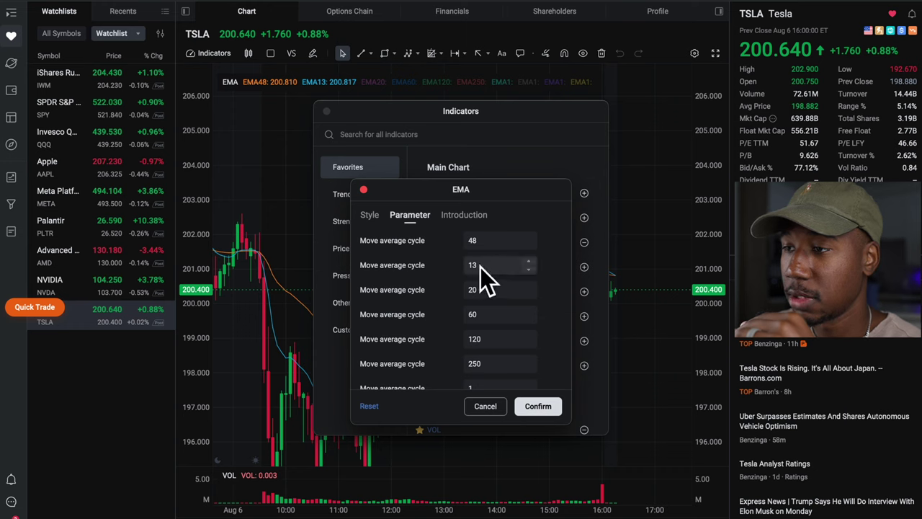
{"action": "left_click", "coordinate": [368, 215]}
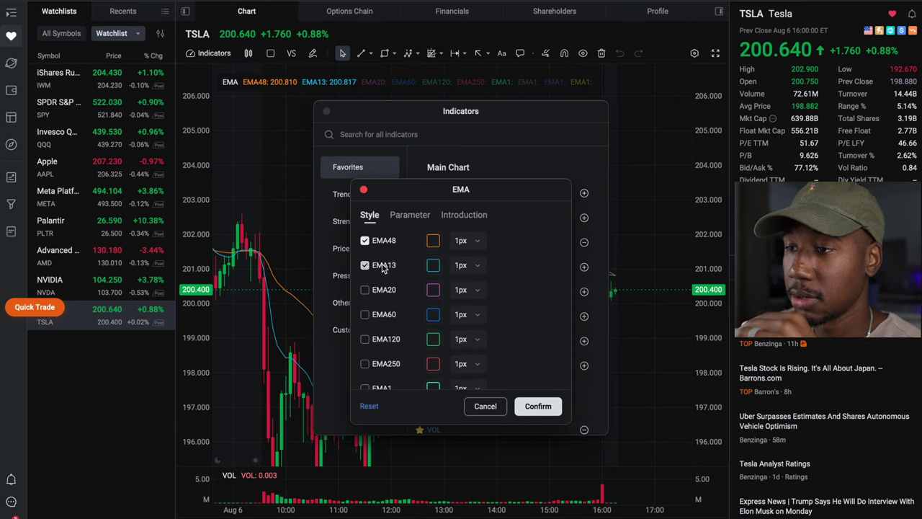
{"action": "left_click", "coordinate": [550, 407]}
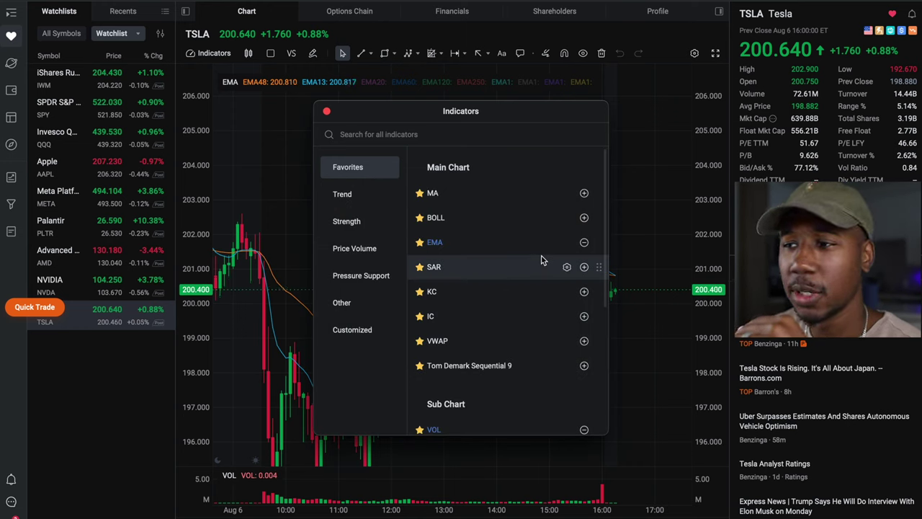
{"action": "left_click", "coordinate": [462, 246]}
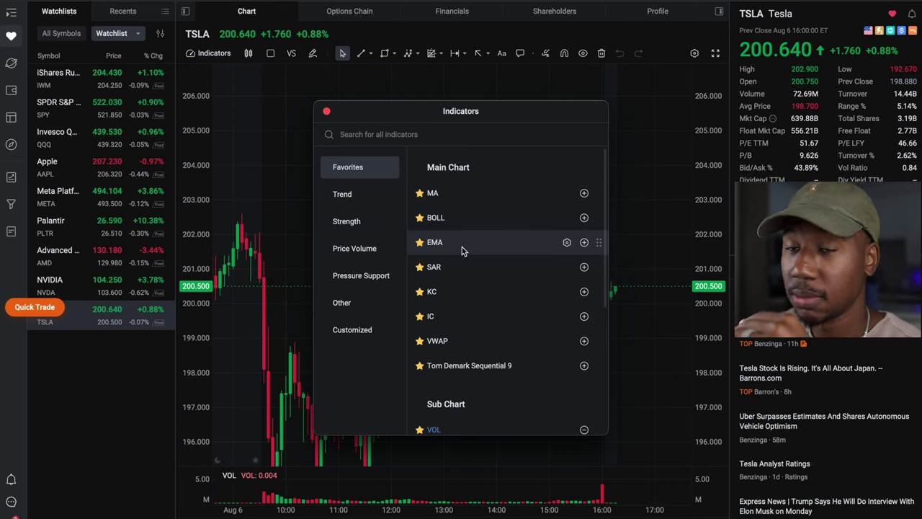
{"action": "left_click", "coordinate": [461, 247]}
{"action": "scroll", "coordinate": [485, 379], "scroll_direction": "down", "scroll_amount": 3}
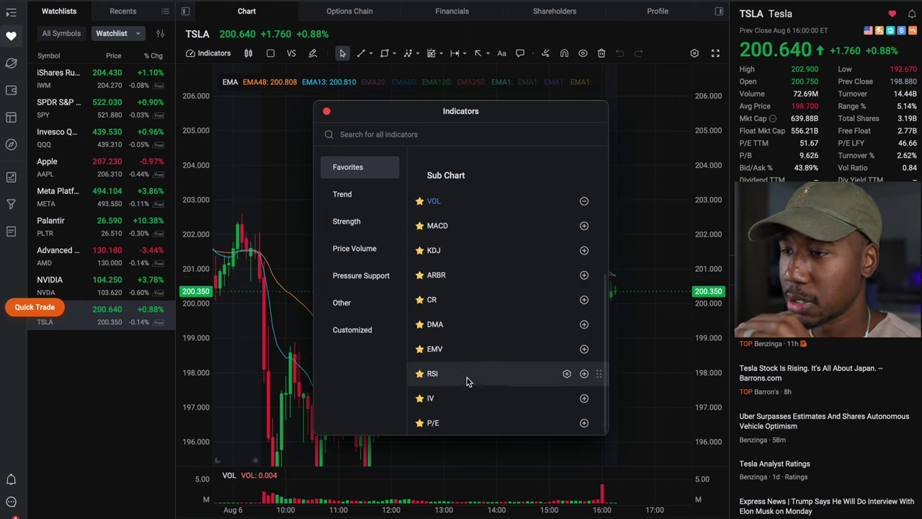
{"action": "left_click", "coordinate": [467, 377]}
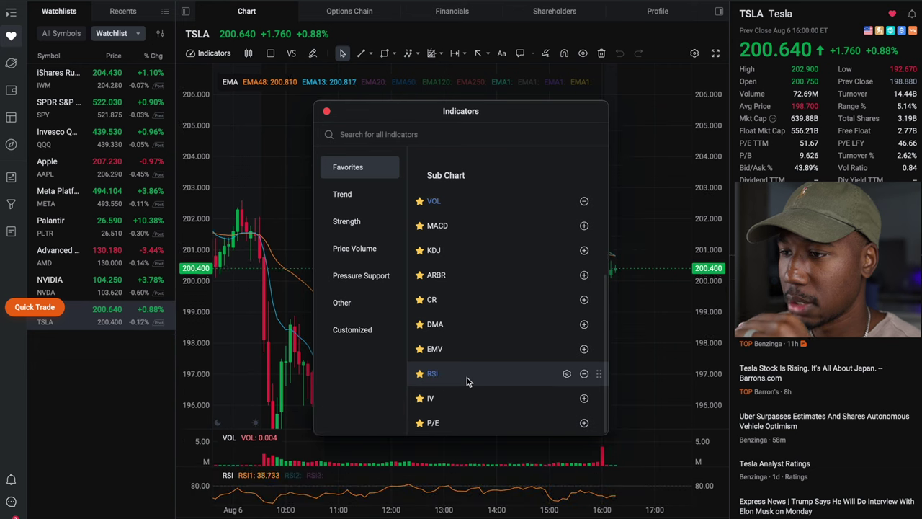
{"action": "left_click", "coordinate": [467, 378]}
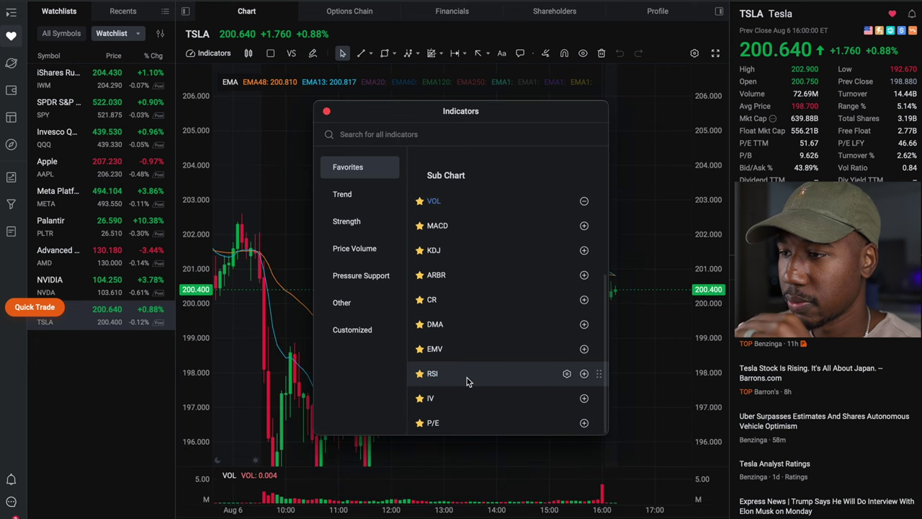
{"action": "left_click", "coordinate": [566, 374]}
{"action": "left_click", "coordinate": [496, 410]}
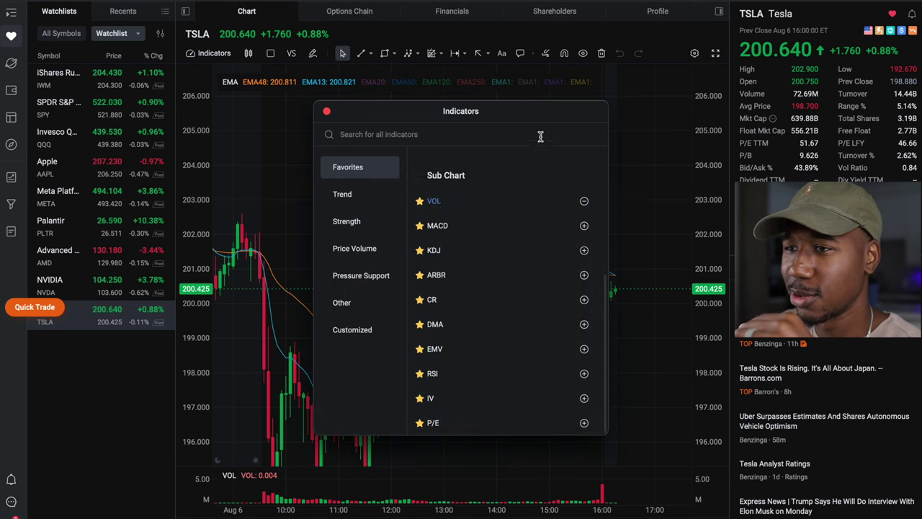
- Close the Indicators window and zoom the TSLA chart in and out
{"action": "left_click", "coordinate": [326, 111]}
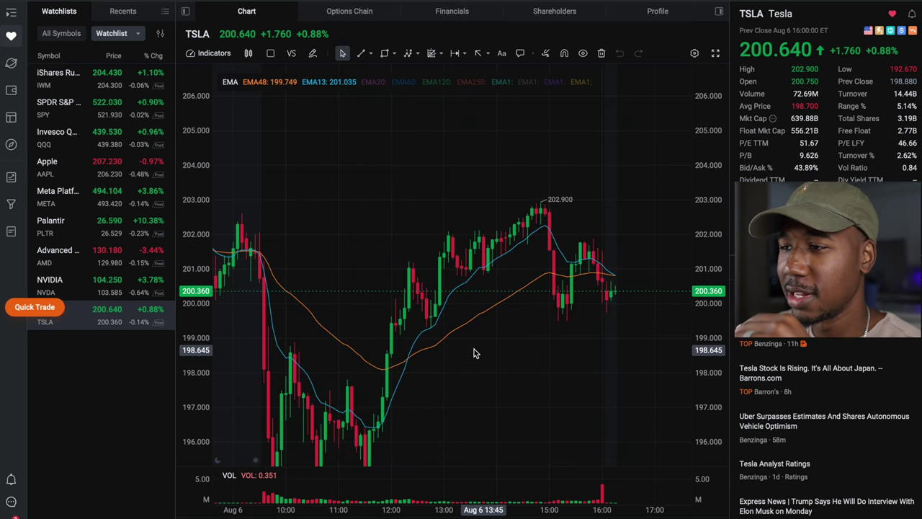
{"action": "scroll", "coordinate": [473, 344], "scroll_direction": "down", "scroll_amount": 3}
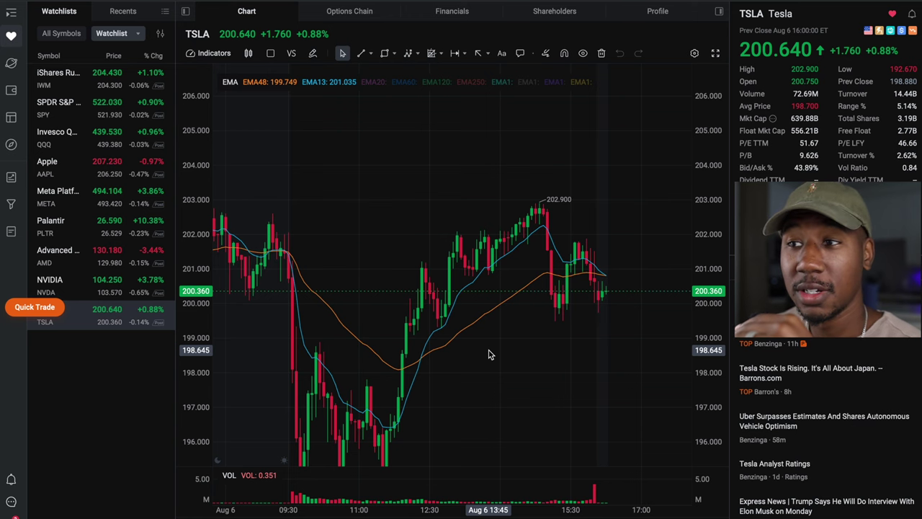
{"action": "scroll", "coordinate": [454, 374], "scroll_direction": "up", "scroll_amount": 2}
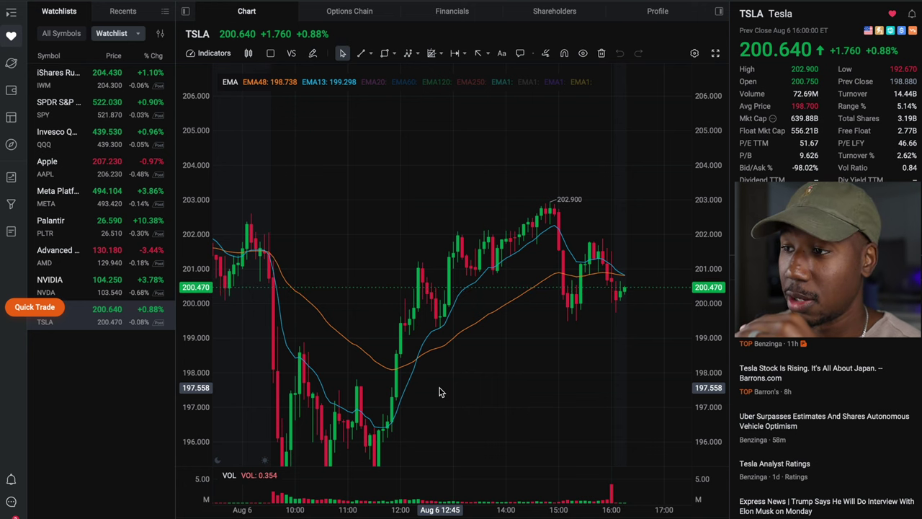
{"action": "scroll", "coordinate": [441, 392], "scroll_direction": "up", "scroll_amount": 3}
{"action": "scroll", "coordinate": [459, 337], "scroll_direction": "down", "scroll_amount": 3}
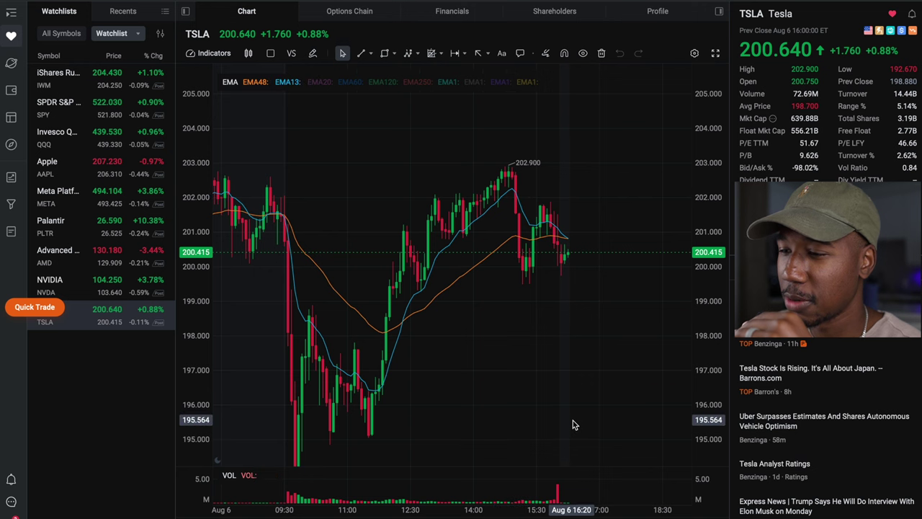
- Zoom the TSLA chart out to show Jul 29 through Aug 6
{"action": "scroll", "coordinate": [546, 407], "scroll_direction": "down", "scroll_amount": 3}
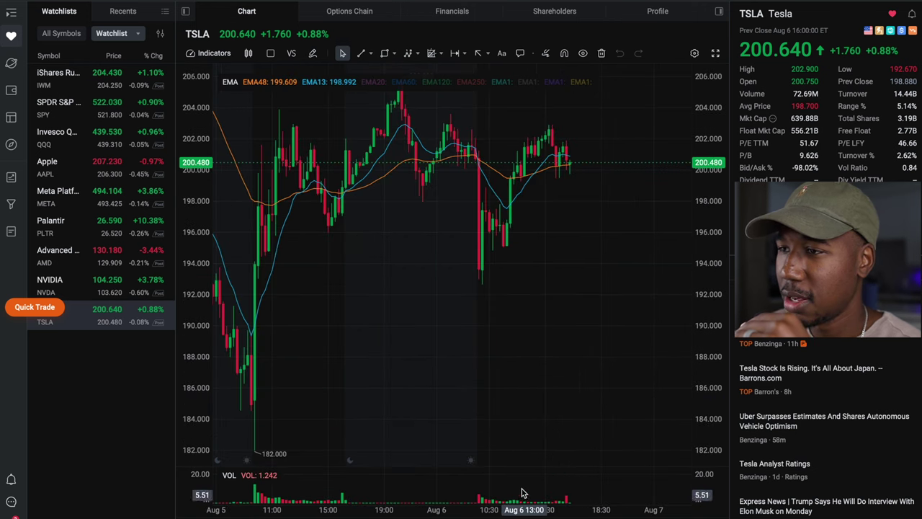
{"action": "scroll", "coordinate": [548, 407], "scroll_direction": "down", "scroll_amount": 3}
{"action": "scroll", "coordinate": [549, 405], "scroll_direction": "down", "scroll_amount": 2}
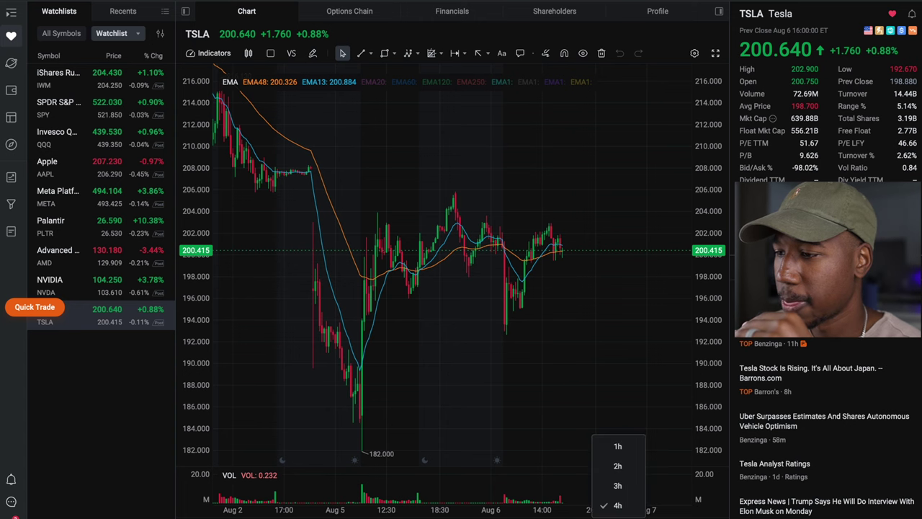
{"action": "scroll", "coordinate": [548, 439], "scroll_direction": "down", "scroll_amount": 3}
{"action": "scroll", "coordinate": [577, 404], "scroll_direction": "up", "scroll_amount": 1}
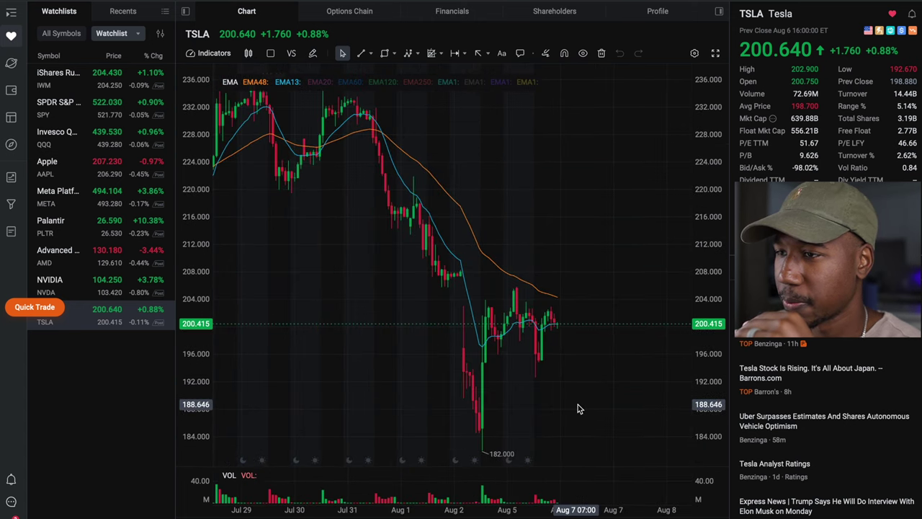
{"action": "scroll", "coordinate": [577, 400], "scroll_direction": "up", "scroll_amount": 1}
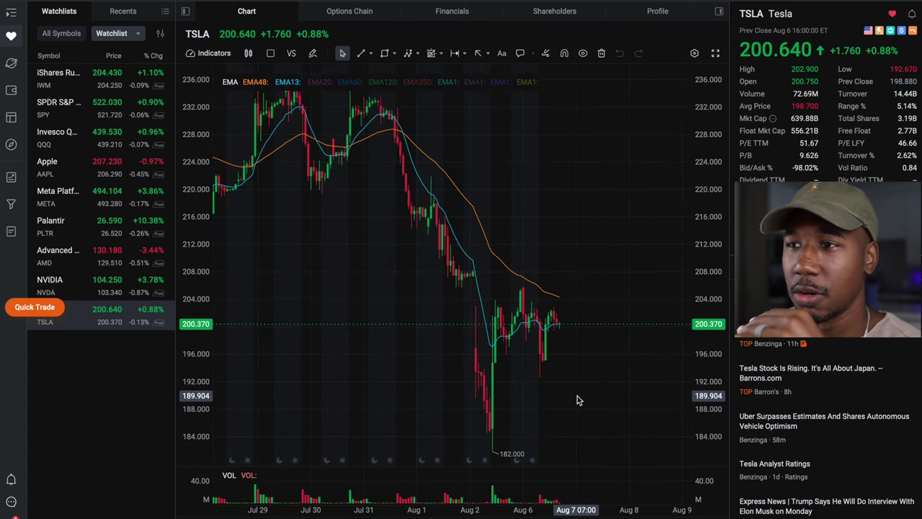
{"action": "scroll", "coordinate": [438, 309], "scroll_direction": "up", "scroll_amount": 1}
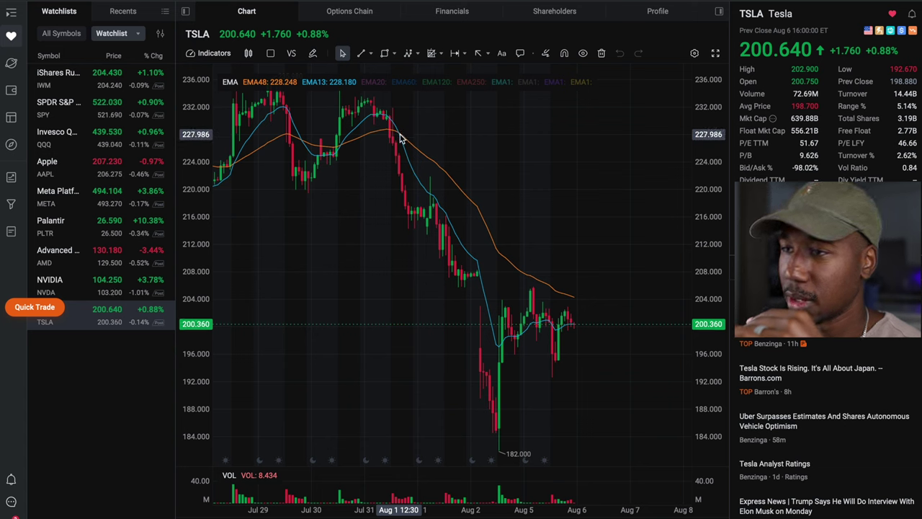
- Draw a trend line from the Jul 31 high to the Aug 5 low, adjusting its lower end
{"action": "left_click", "coordinate": [361, 52]}
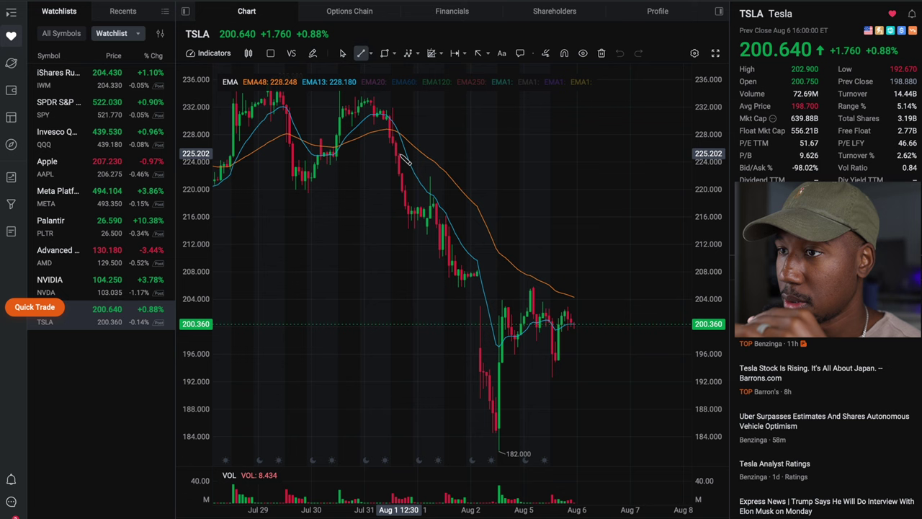
{"action": "left_click", "coordinate": [400, 154]}
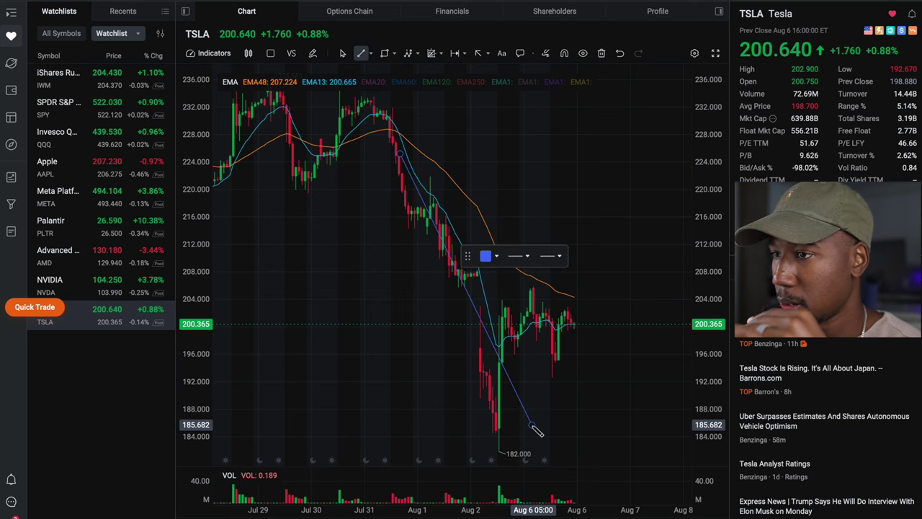
{"action": "left_click", "coordinate": [503, 350]}
{"action": "right_click", "coordinate": [499, 350]}
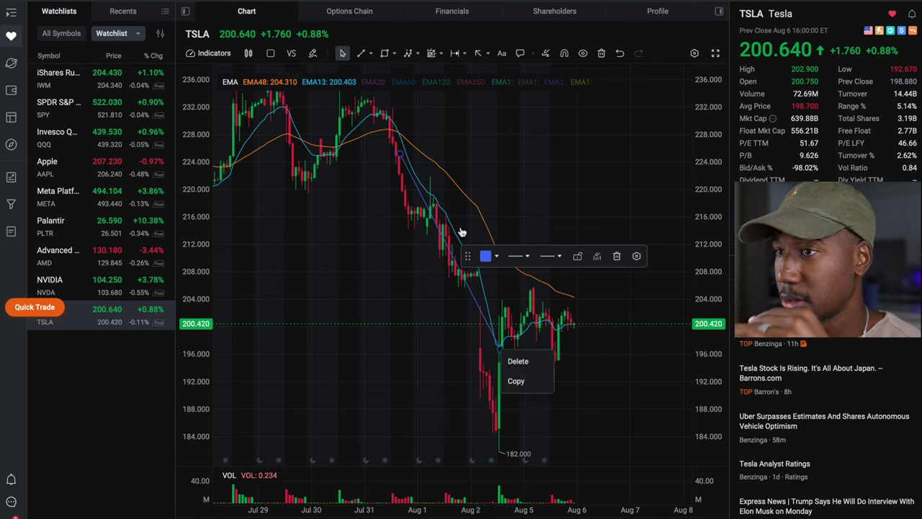
{"action": "left_click", "coordinate": [417, 245]}
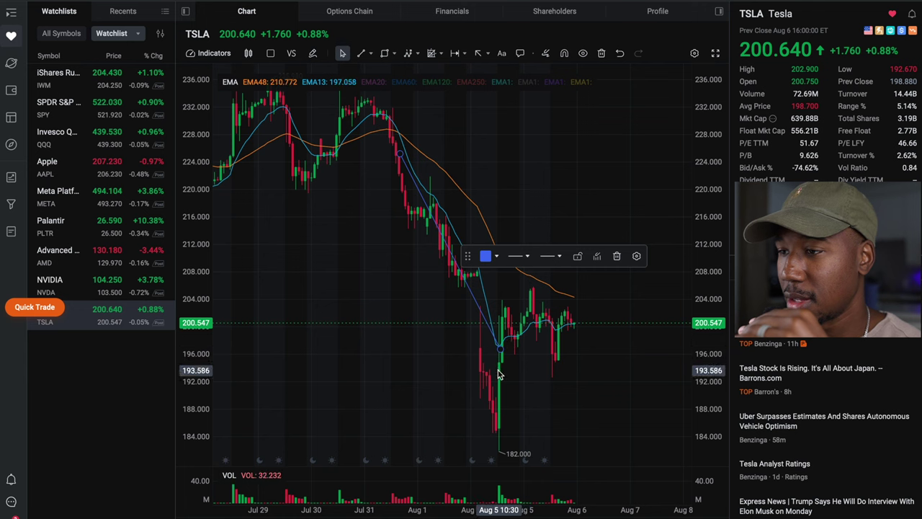
{"action": "left_click_drag", "start_coordinate": [500, 348], "coordinate": [506, 330]}
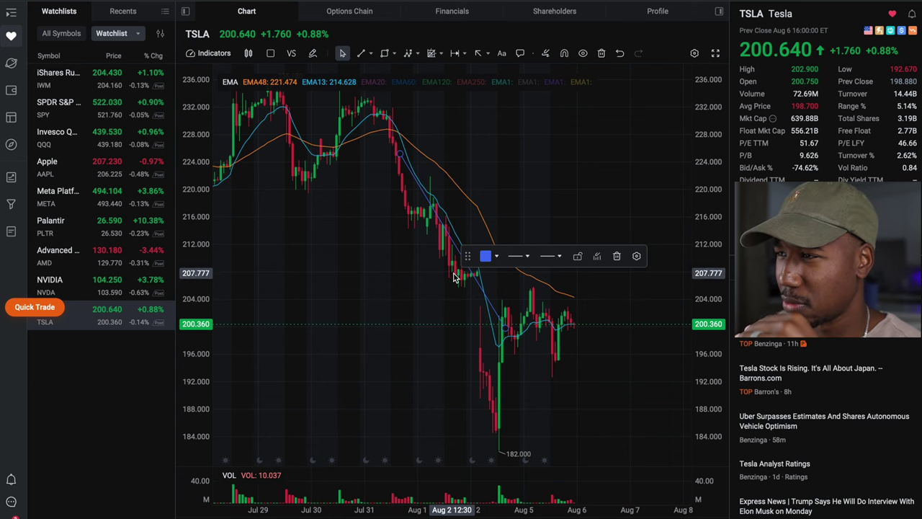
- Delete the trend line and switch the TSLA chart to 4-hour candles
{"action": "key", "text": "Delete"}
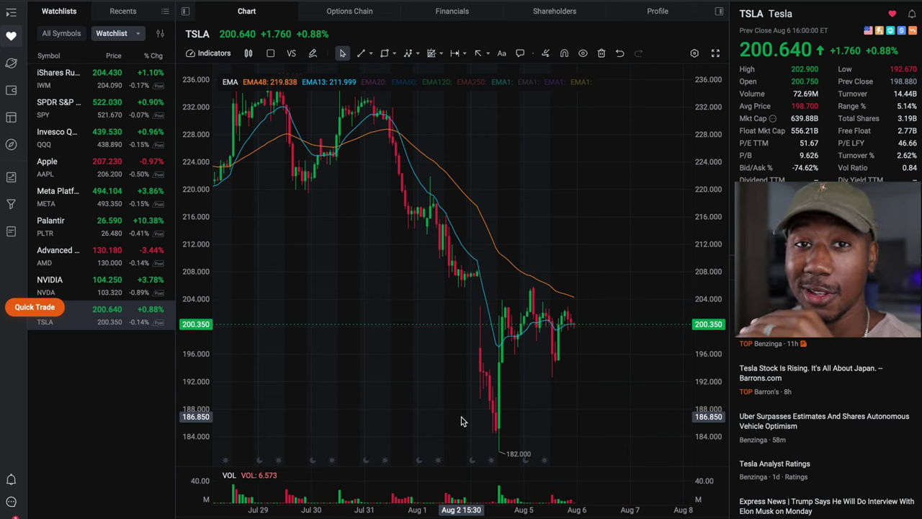
{"action": "left_click", "coordinate": [618, 516]}
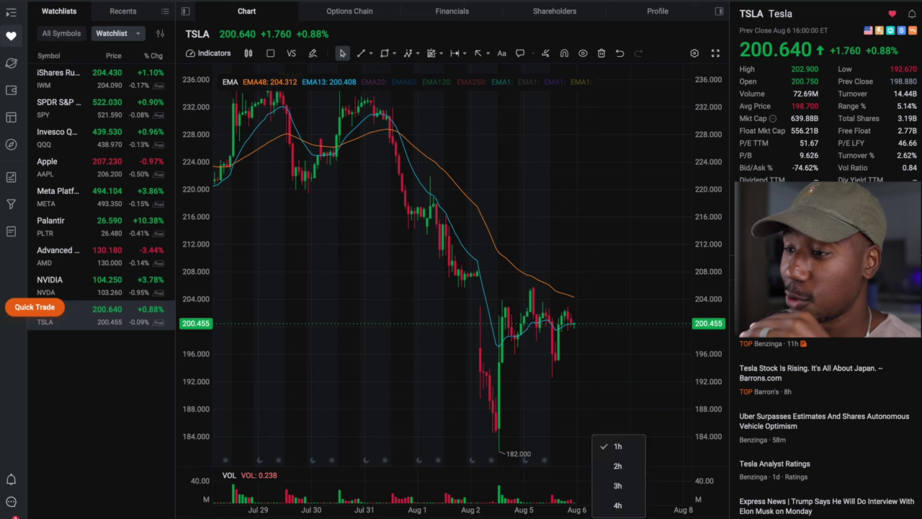
{"action": "left_click", "coordinate": [618, 506]}
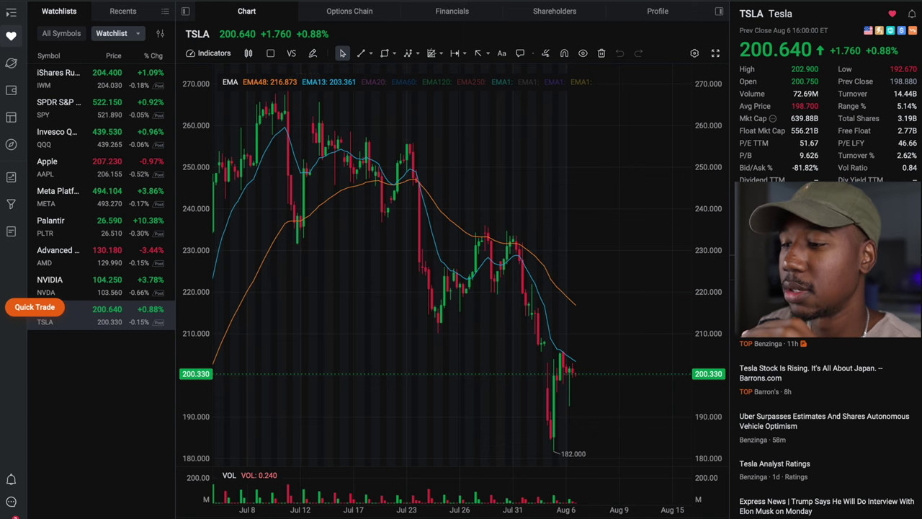
- Switch the TSLA chart to 1-hour candles
{"action": "left_click", "coordinate": [604, 507]}
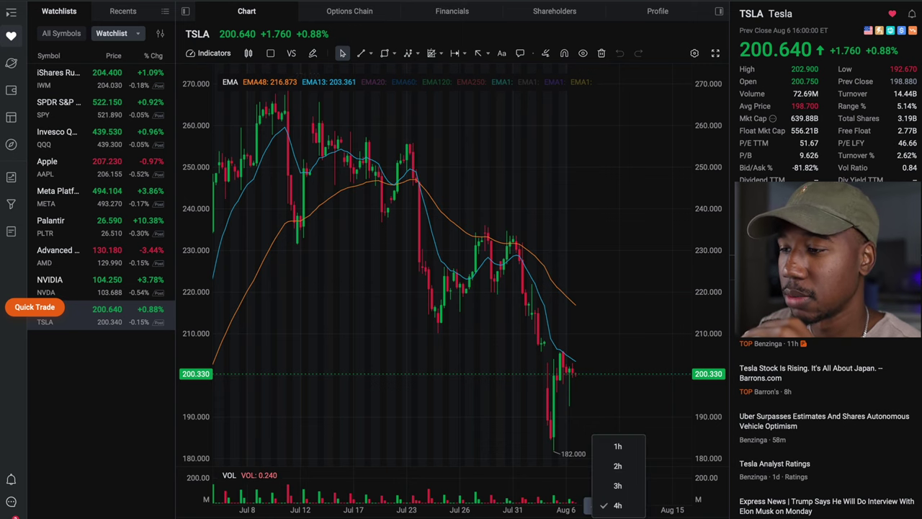
{"action": "left_click", "coordinate": [618, 447]}
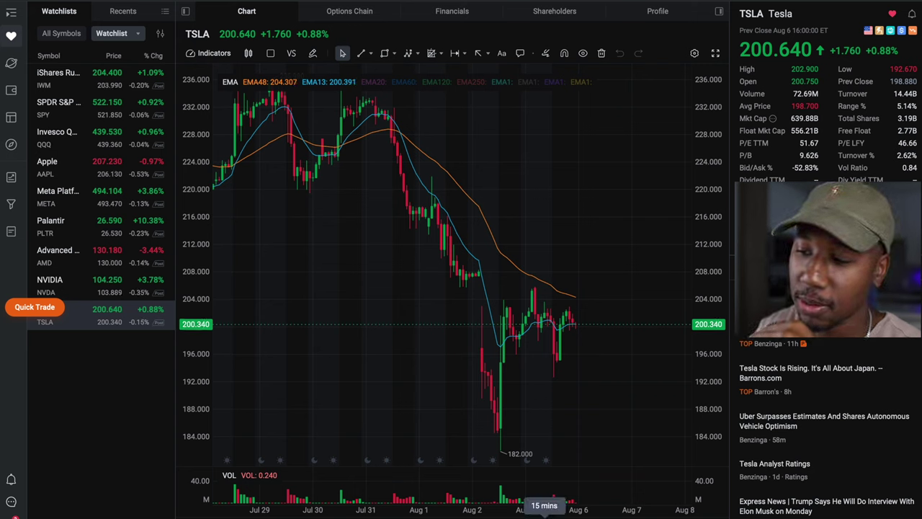
{"action": "left_click", "coordinate": [612, 514]}
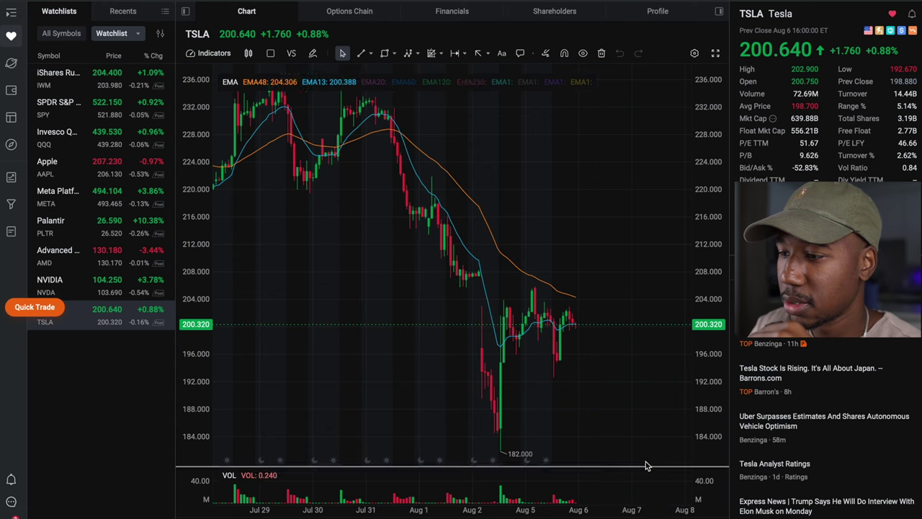
- Switch the TSLA chart to 4-hour candles covering Jul 8 into August
{"action": "mouse_move", "coordinate": [608, 506]}
{"action": "left_click", "coordinate": [617, 486]}
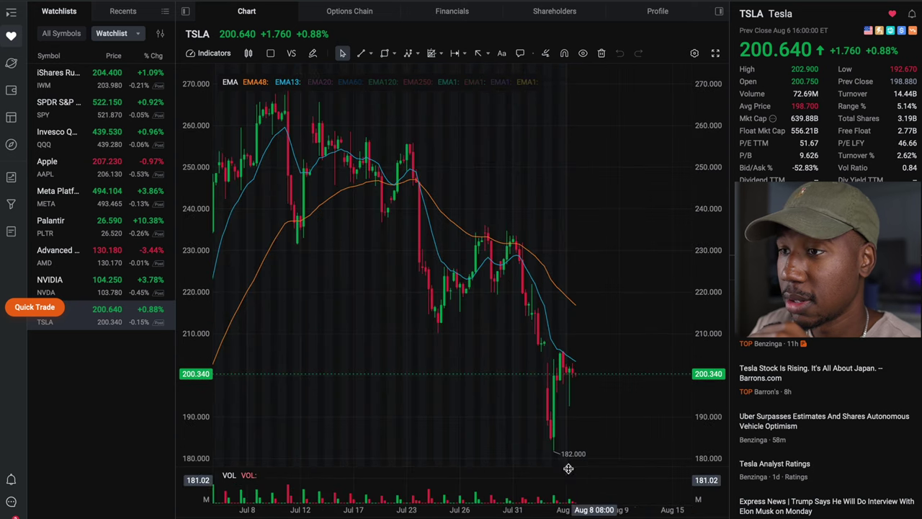